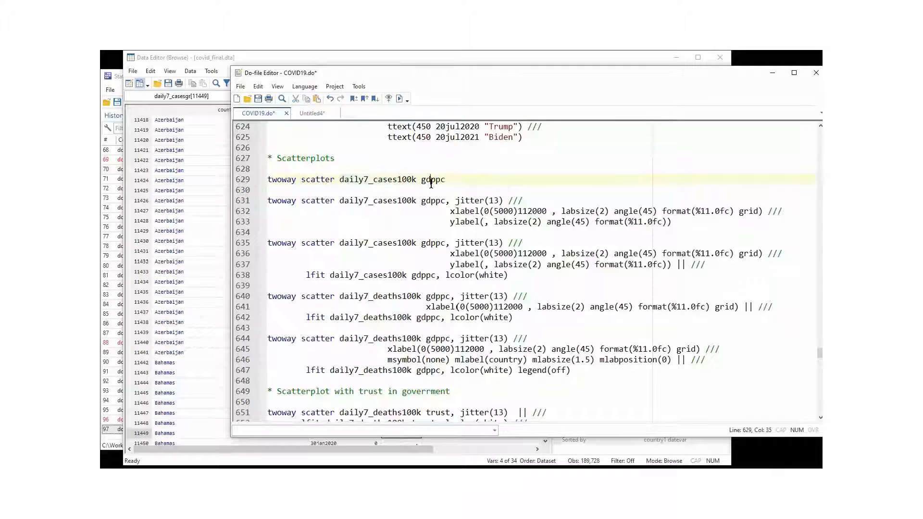
- Run the basic twoway scatter command on line 629, plotting daily7_cases100k against gdppc
double_click(430, 182)
left_click(248, 182)
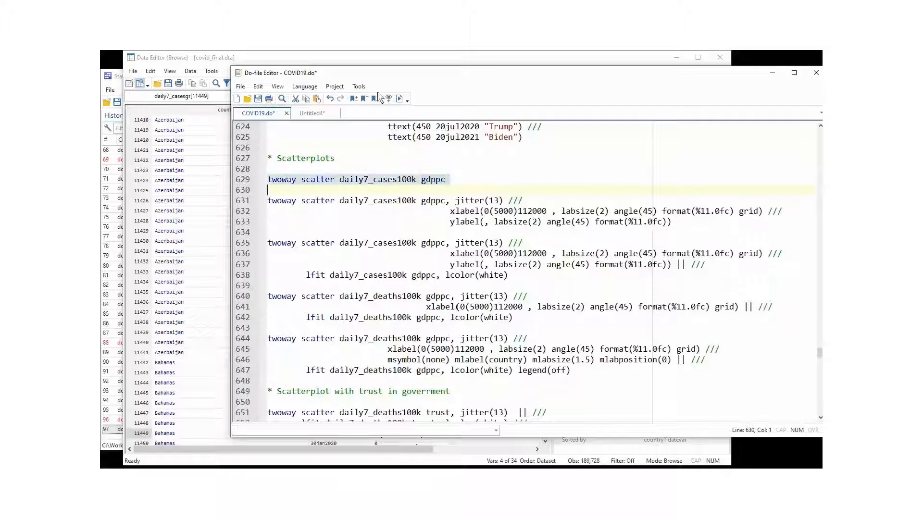
left_click(398, 98)
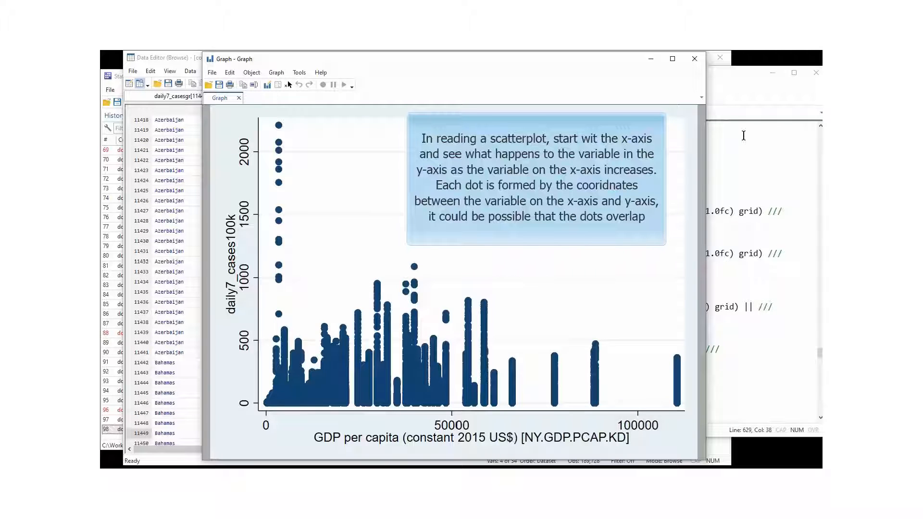
left_click(734, 106)
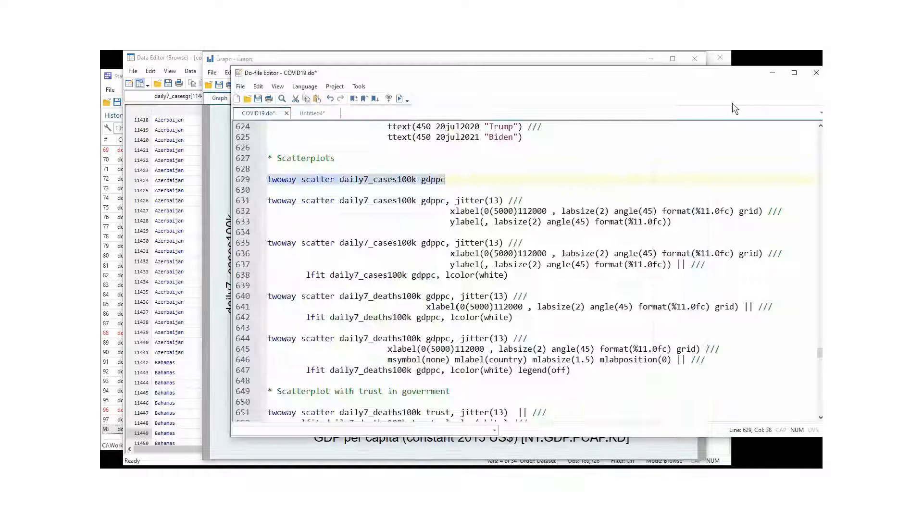
left_click(401, 222)
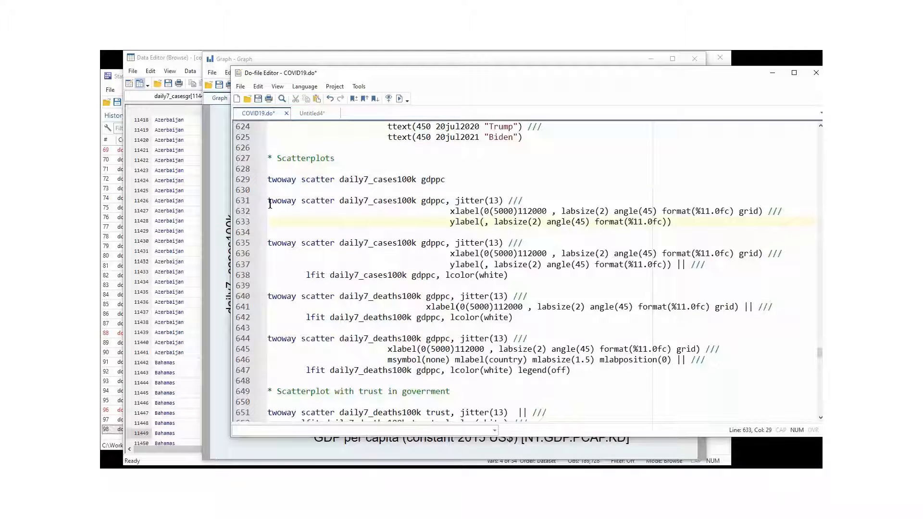
left_click_drag(267, 201, 445, 205)
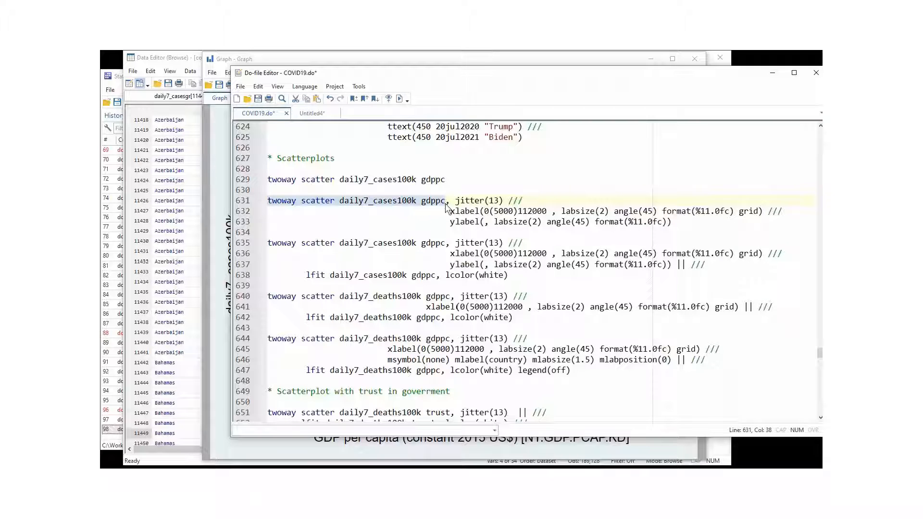
left_click(448, 202)
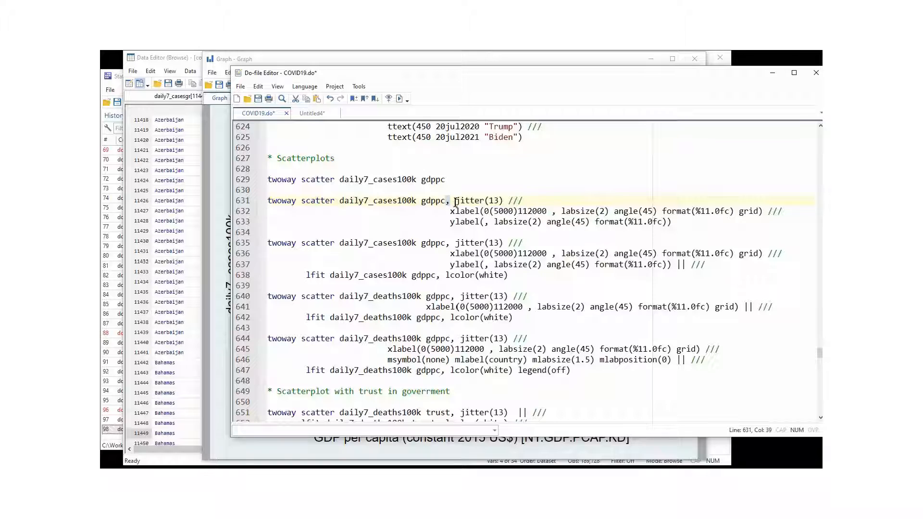
left_click_drag(454, 200, 504, 200)
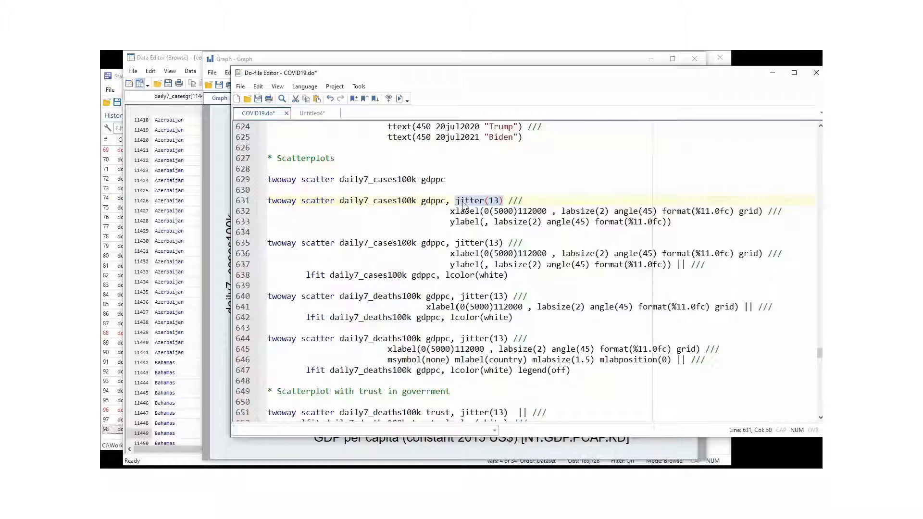
left_click(451, 212)
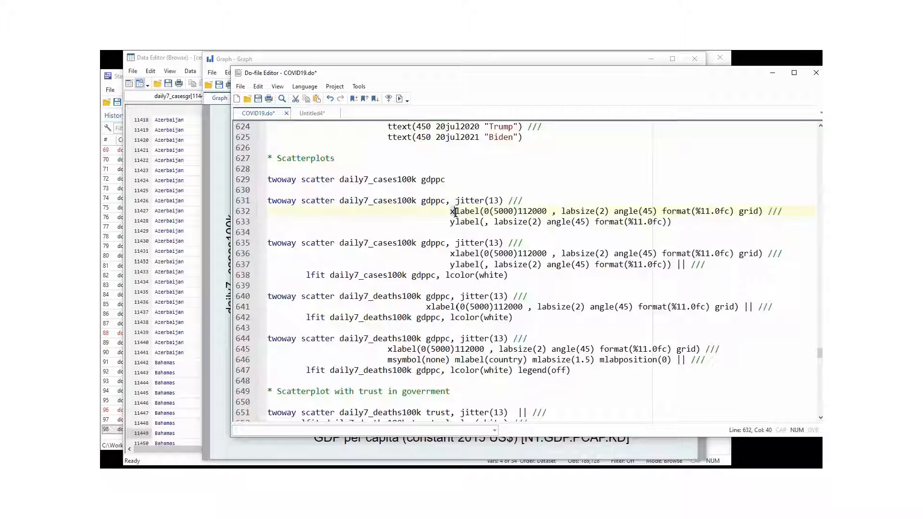
left_click(467, 222)
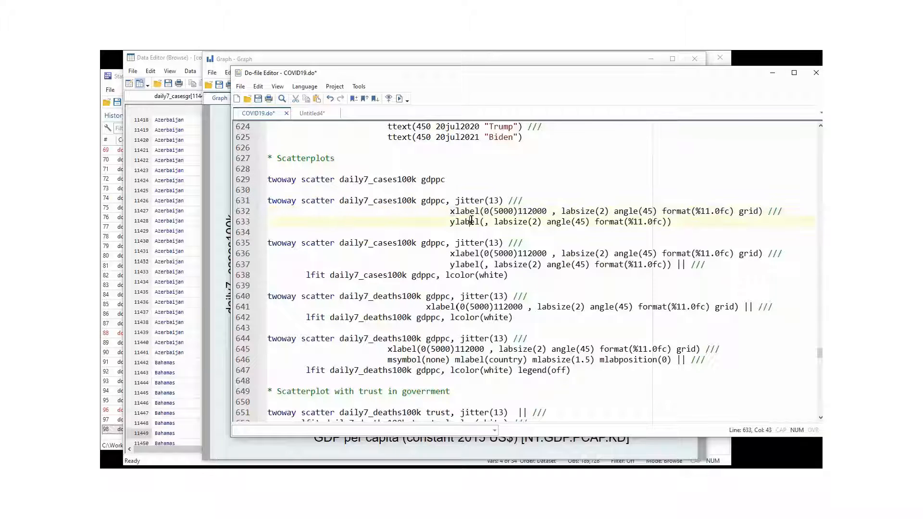
left_click(485, 213)
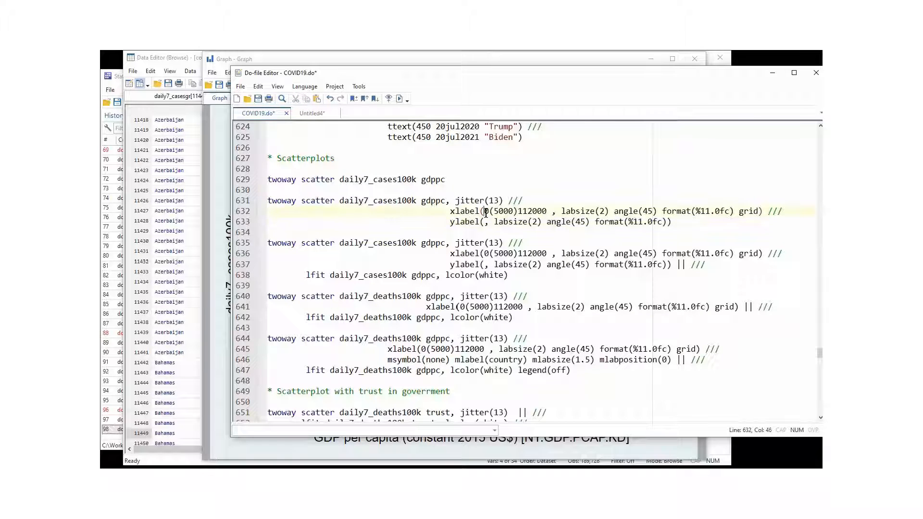
left_click_drag(485, 214, 490, 212)
left_click(519, 211)
left_click_drag(519, 212, 546, 209)
left_click_drag(551, 215, 518, 212)
double_click(505, 212)
- Examine the xlabel suboptions for label size, angle, number format and grid on line 632
left_click(559, 212)
left_click_drag(560, 213, 756, 210)
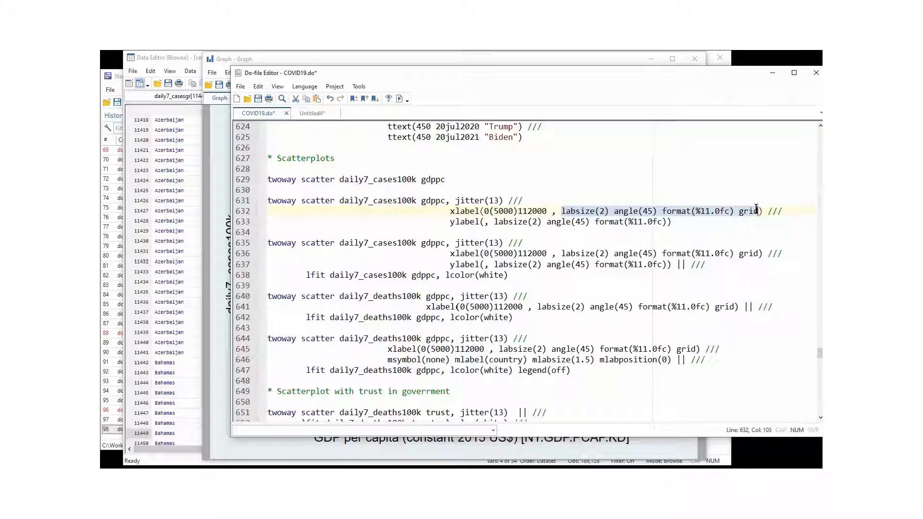
left_click(601, 212)
left_click_drag(600, 211, 605, 212)
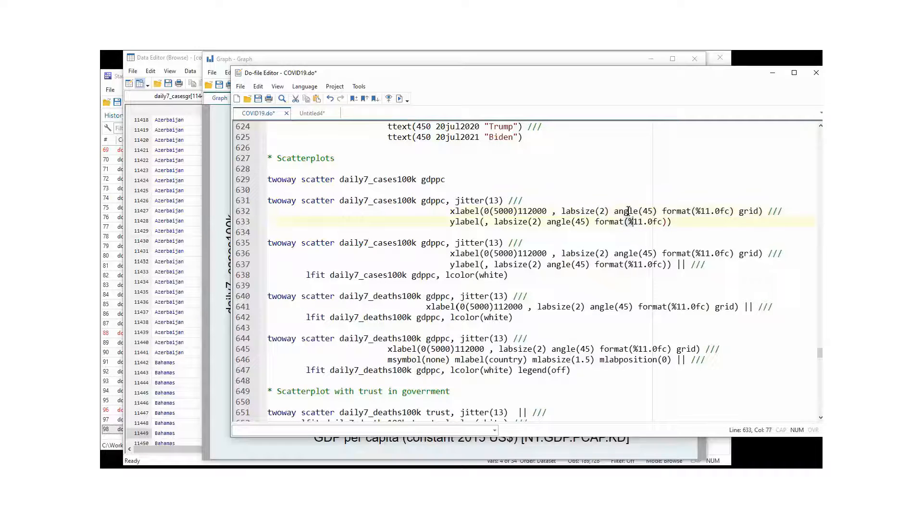
double_click(630, 212)
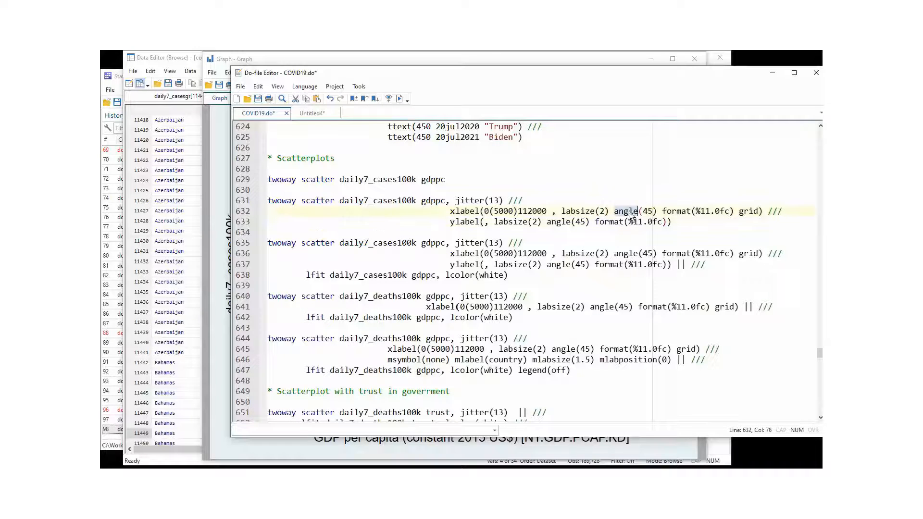
left_click(731, 212)
left_click_drag(731, 213, 720, 212)
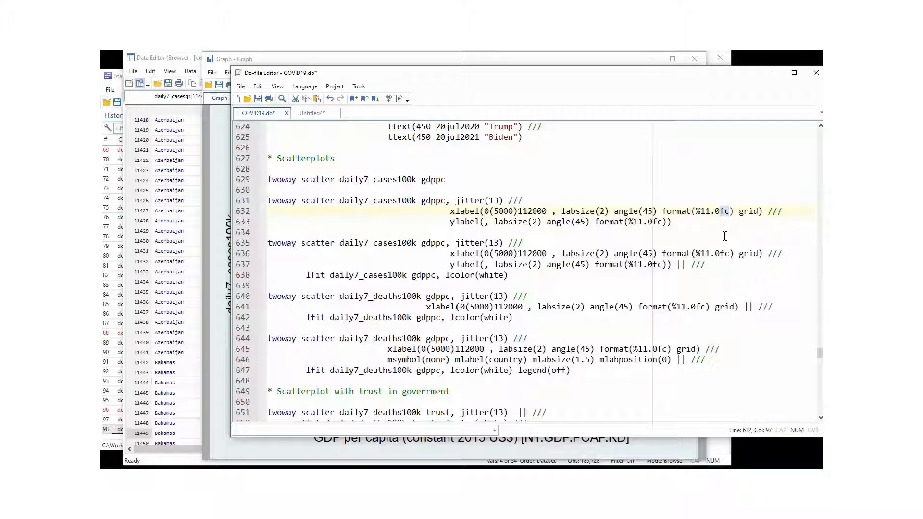
double_click(749, 213)
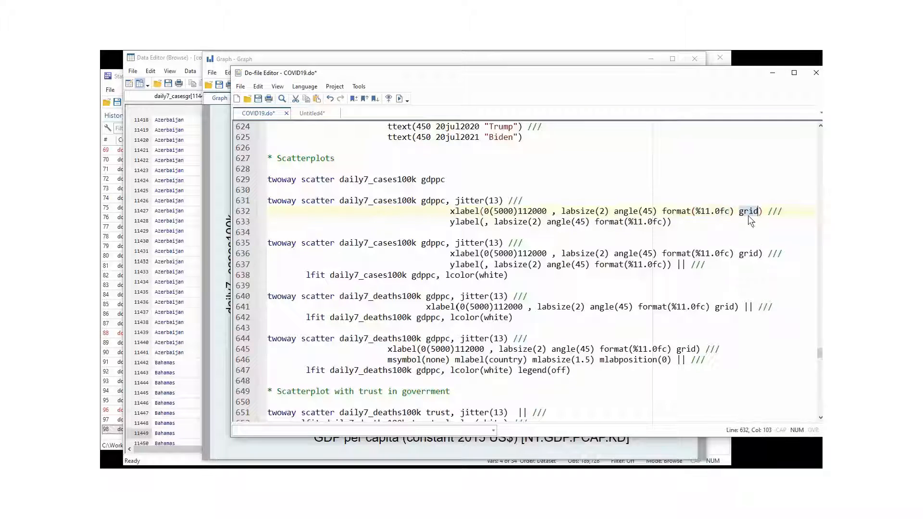
- Run the jittered daily7_cases100k versus gdppc scatterplot on lines 631–633 with its formatted x- and y-axis labels
left_click(483, 223)
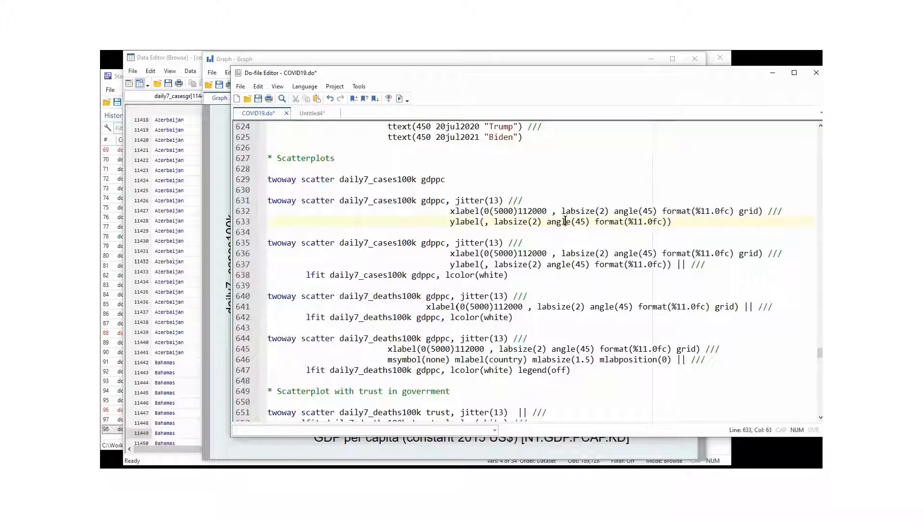
left_click_drag(548, 222, 590, 223)
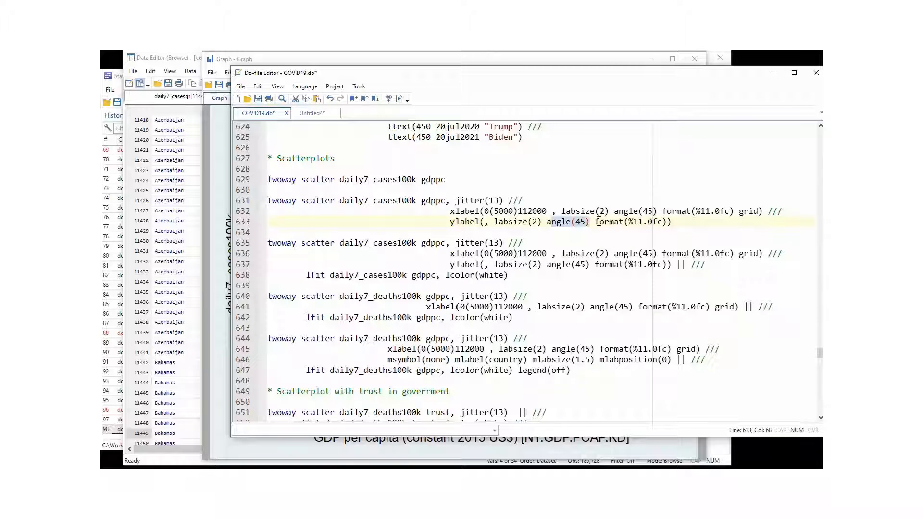
left_click_drag(595, 222, 278, 206)
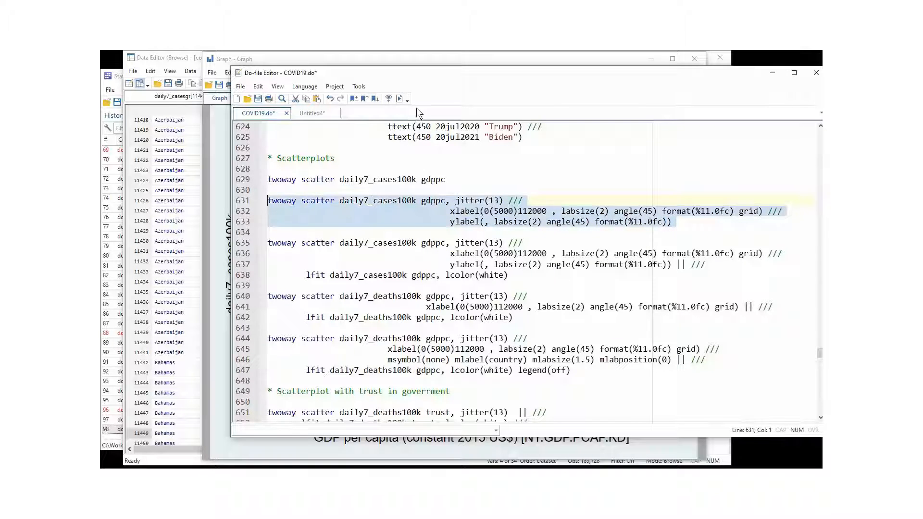
left_click(398, 100)
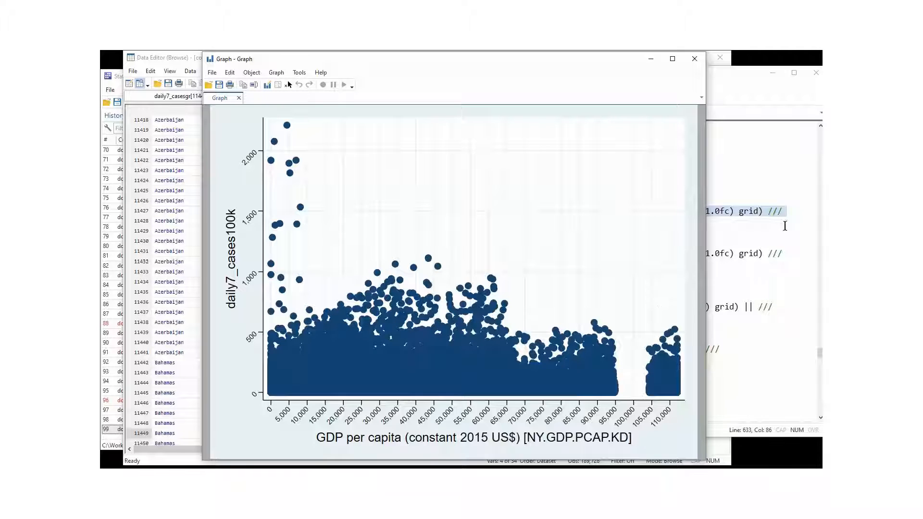
- Review the jittered scatterplot and examine the || separator and lfit overlay in the command on lines 635–638
left_click(783, 232)
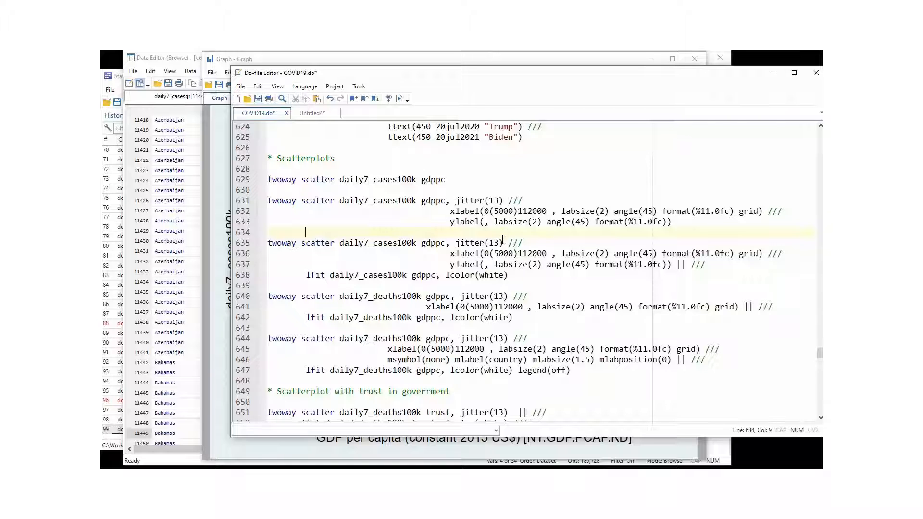
left_click(224, 219)
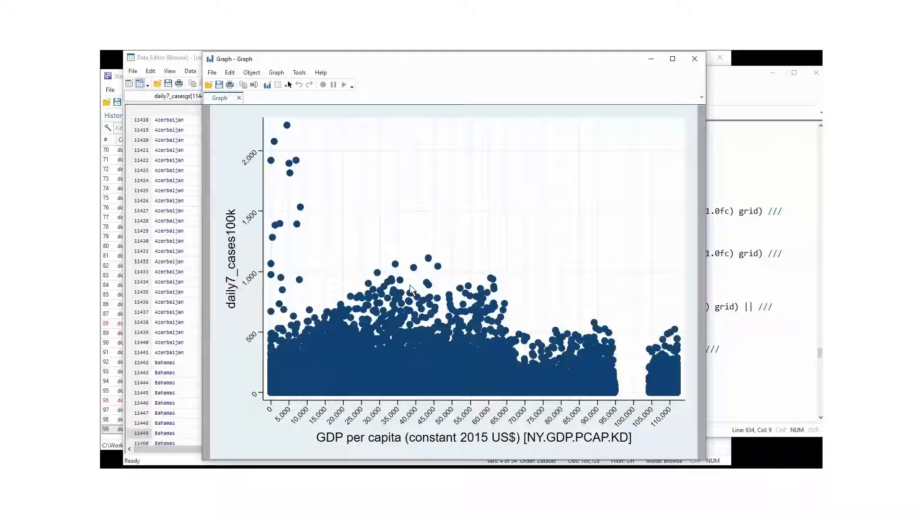
left_click(723, 94)
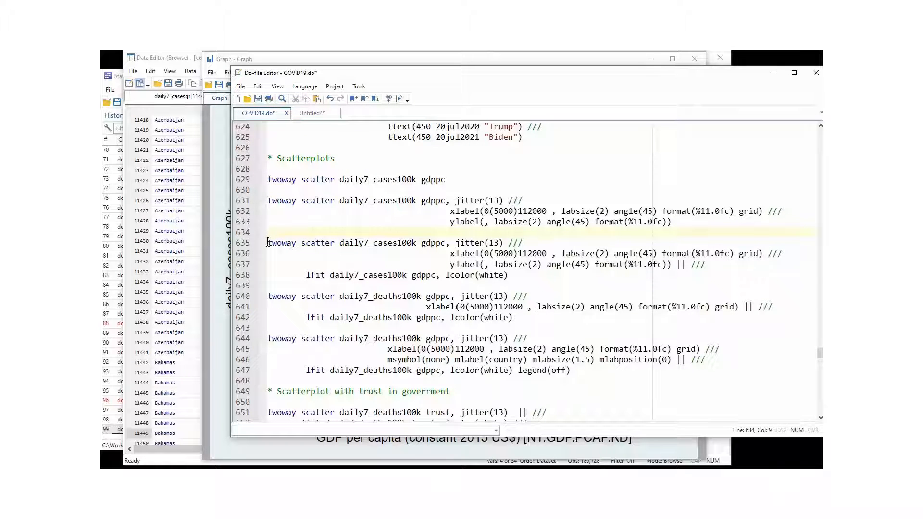
left_click_drag(268, 242, 716, 260)
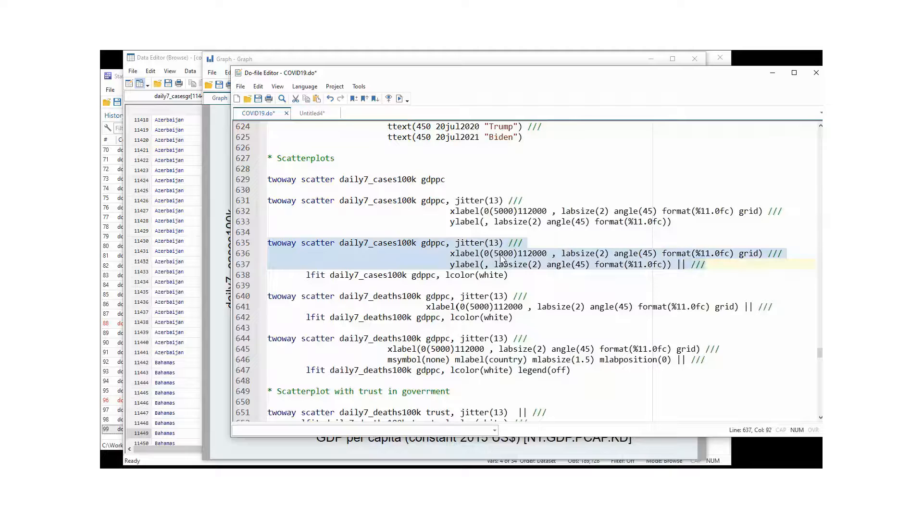
left_click(675, 263)
left_click(685, 265)
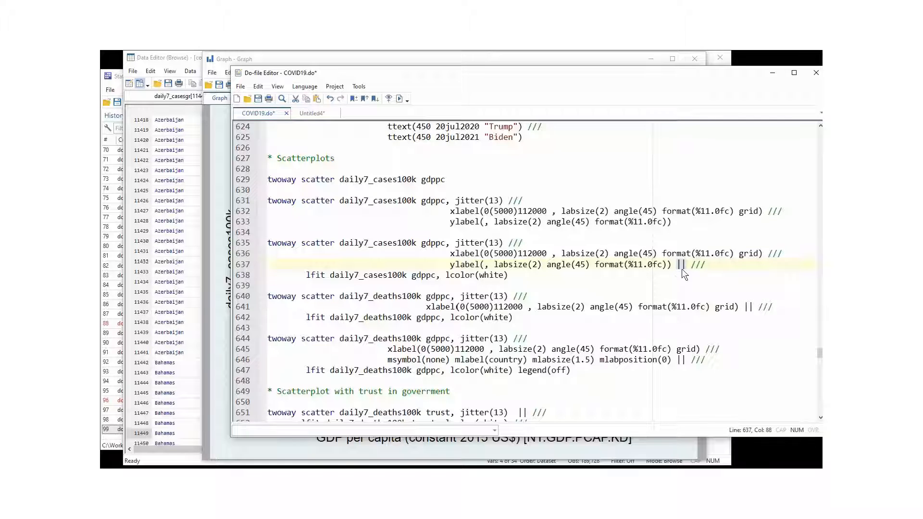
left_click_drag(706, 264, 692, 265)
double_click(315, 276)
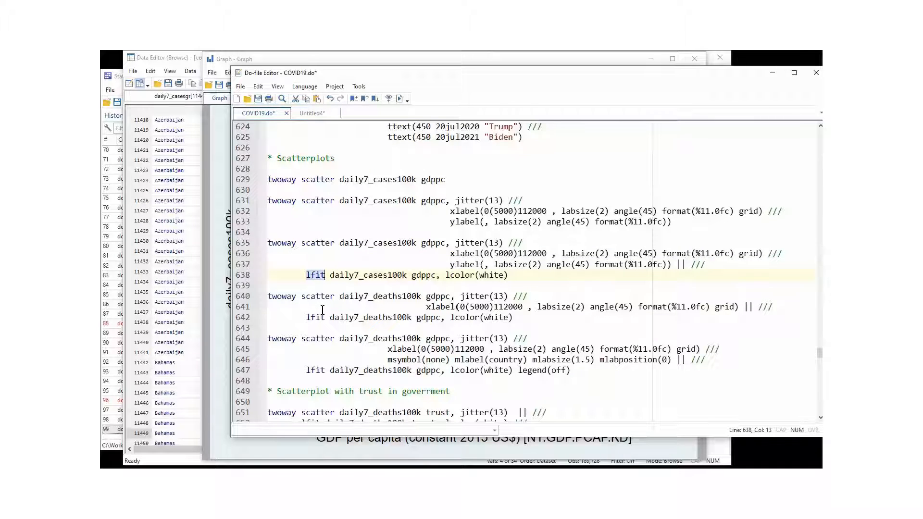
left_click(337, 275)
left_click_drag(331, 275, 435, 275)
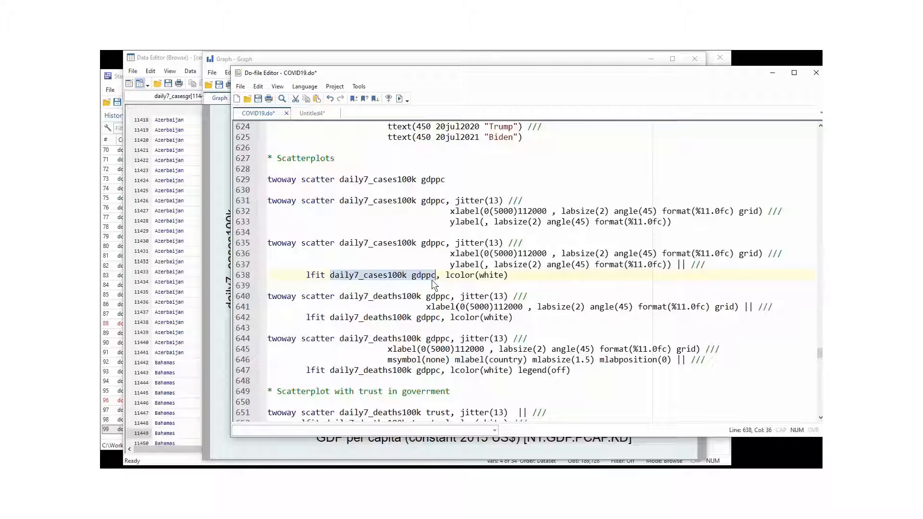
- Run the command on lines 635–638 to plot jittered cases against GDP per capita with a white linear fit line
left_click(436, 278)
left_click_drag(447, 276, 513, 275)
left_click(514, 275)
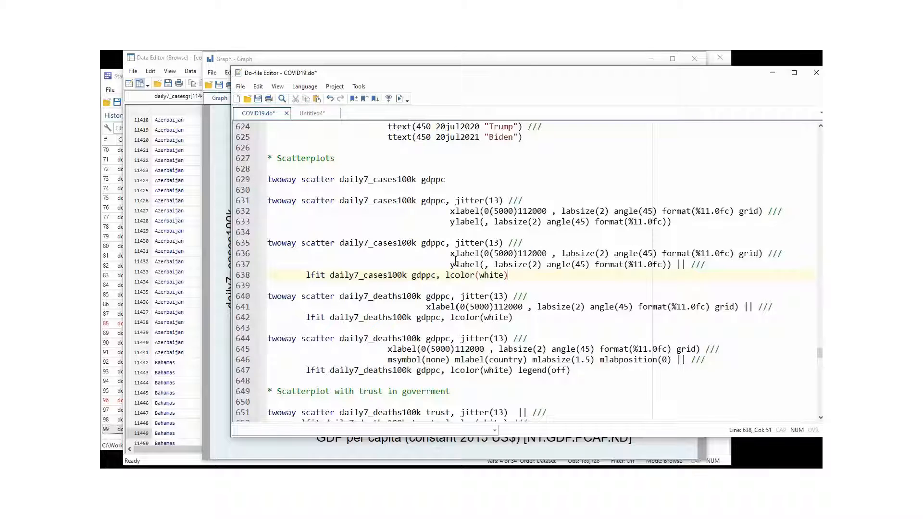
left_click_drag(530, 279, 266, 244)
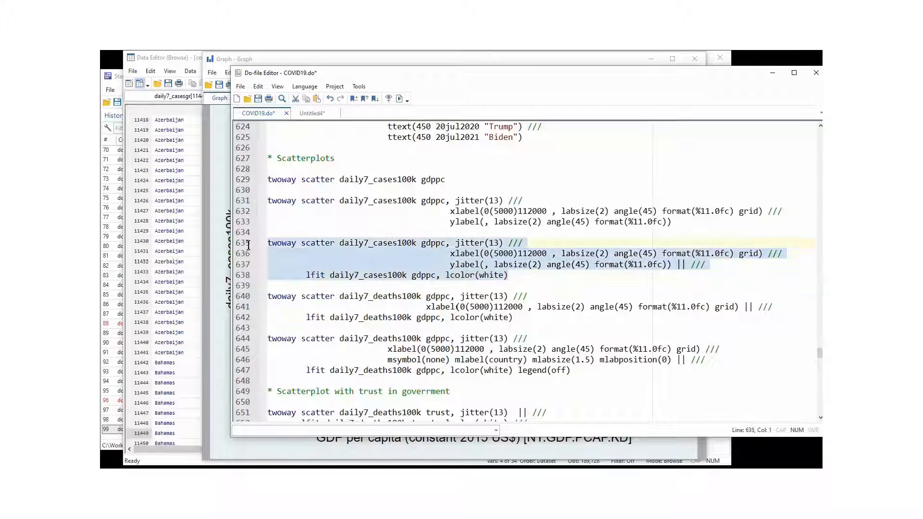
left_click(400, 99)
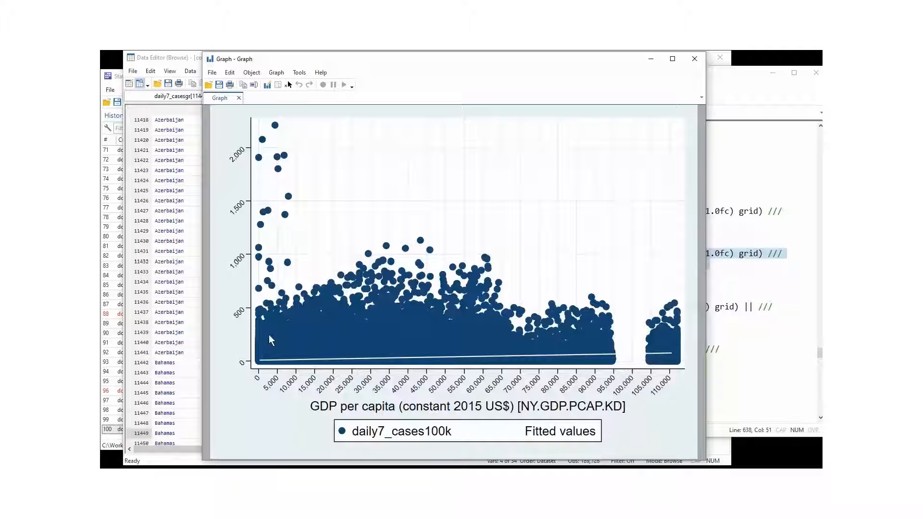
- Run the command on lines 640–642 to plot jittered daily7_deaths100k against gdppc with a white linear fit line
left_click(748, 242)
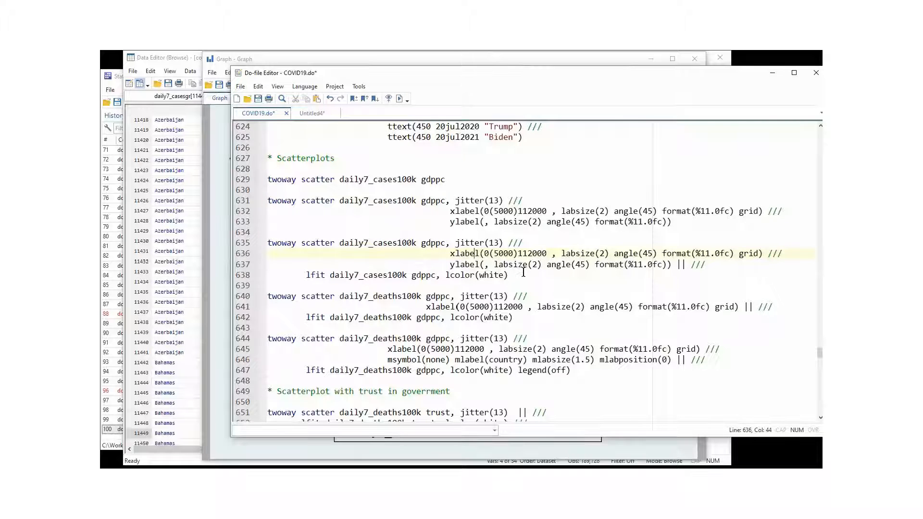
left_click(524, 273)
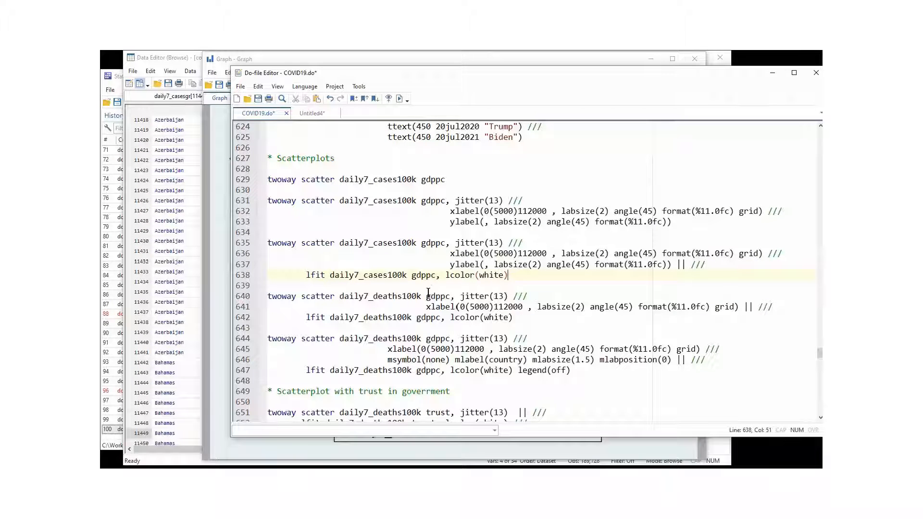
left_click_drag(518, 318, 227, 295)
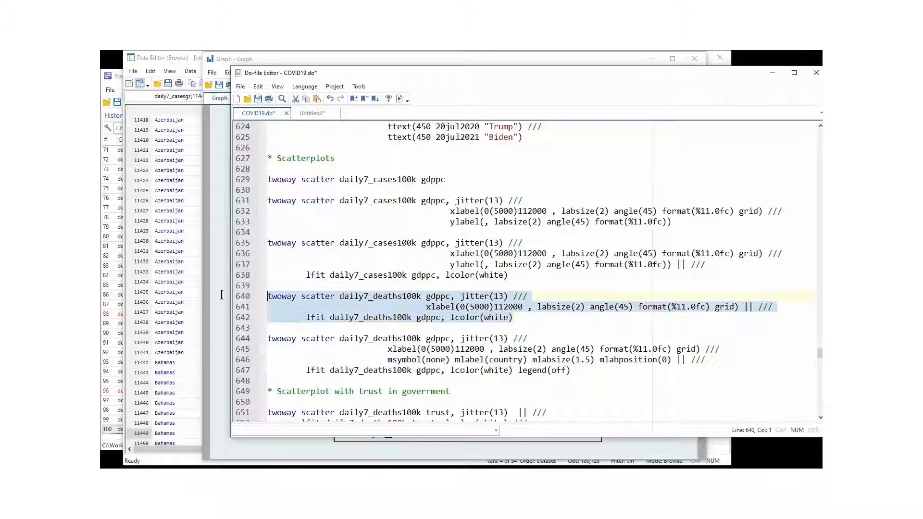
left_click(399, 98)
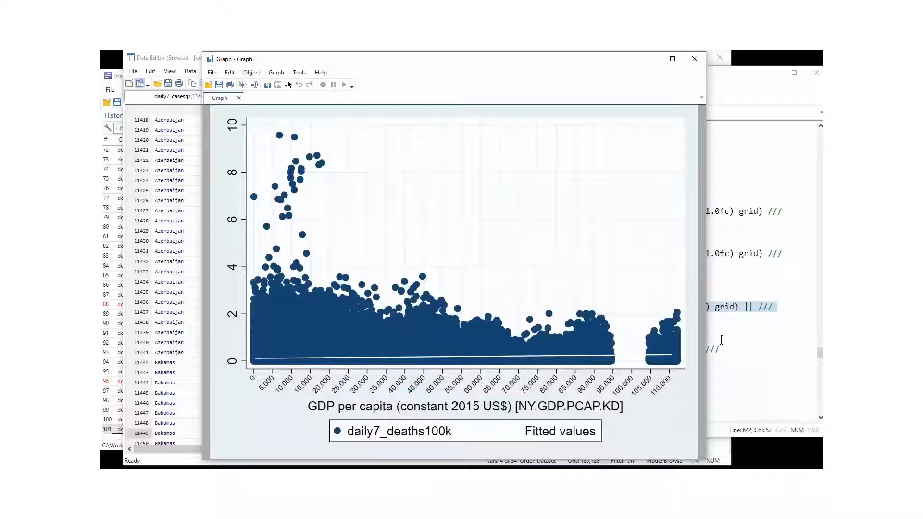
- Examine the msymbol(none) and mlabel(country) marker options in the deaths scatter command on lines 644–647
left_click(722, 342)
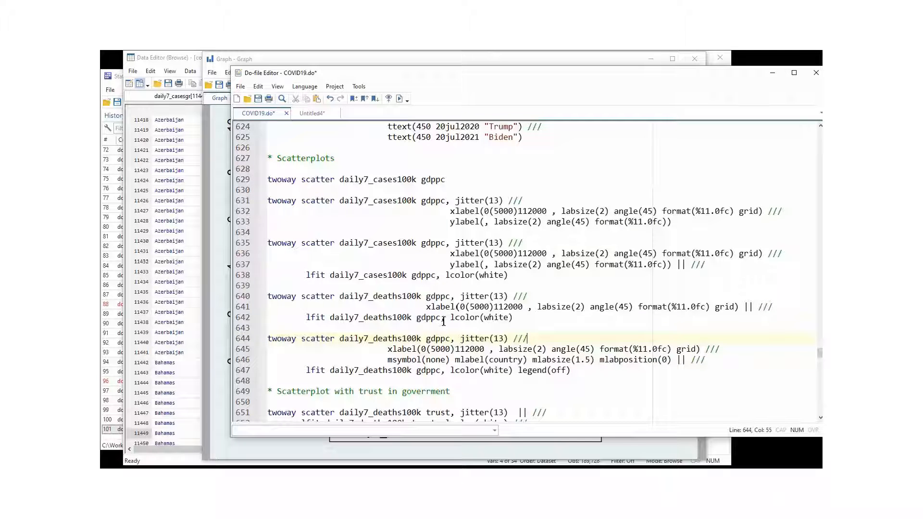
scroll(435, 321, "down", 1)
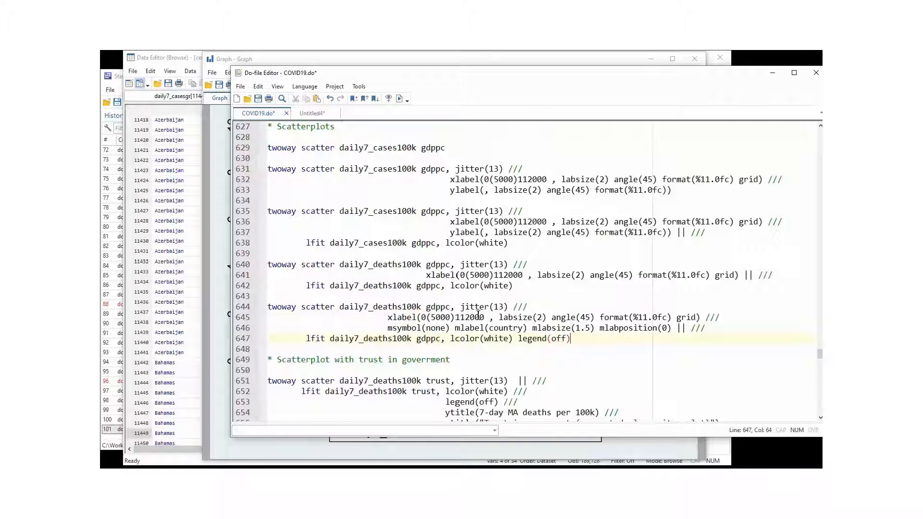
left_click_drag(388, 329, 680, 329)
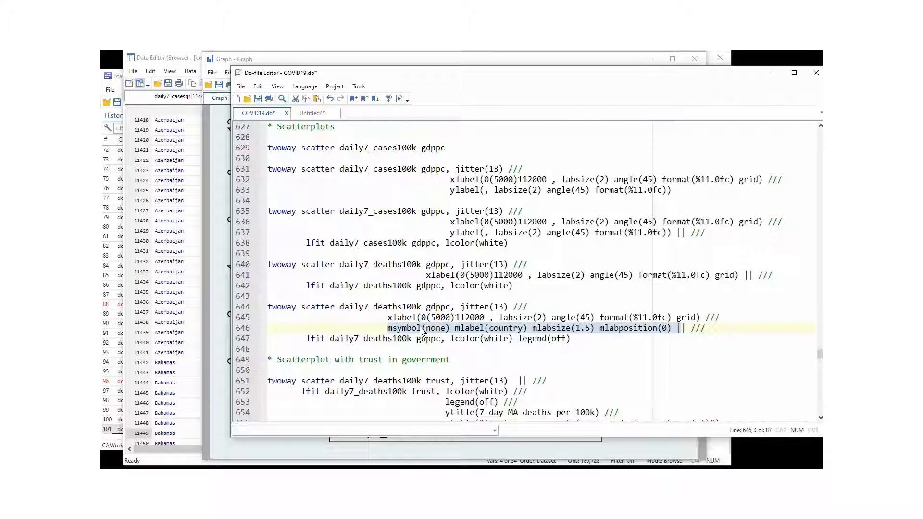
left_click(468, 333)
left_click_drag(456, 329, 525, 328)
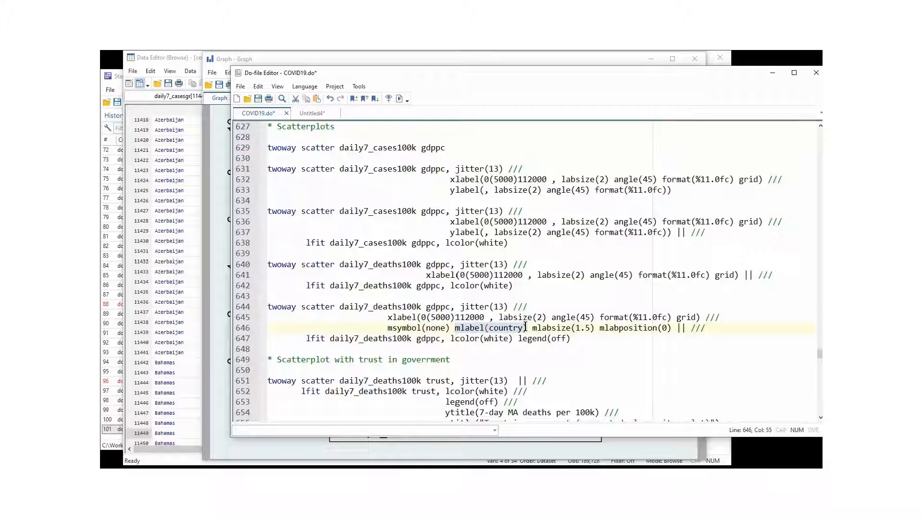
double_click(429, 327)
left_click(504, 327)
double_click(505, 328)
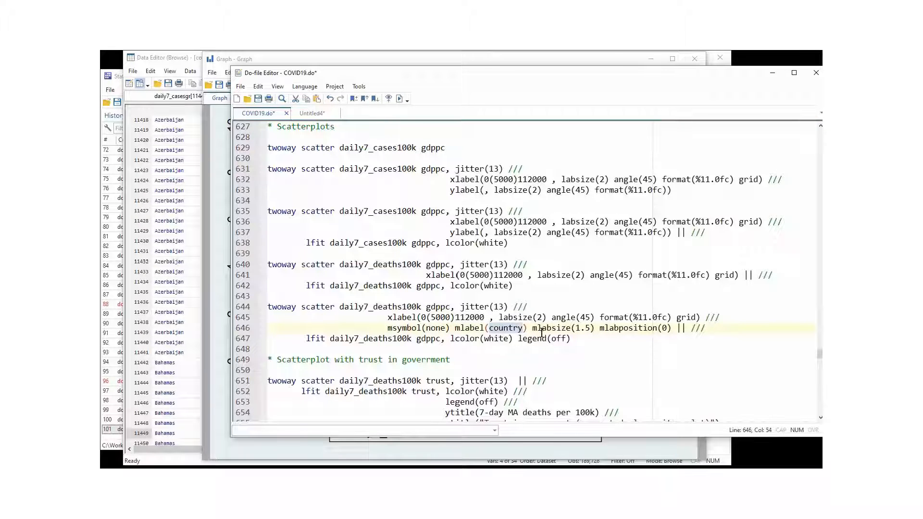
- Run the deaths-versus-GDP scatterplot on lines 644–647 with country names as markers, label size 1.5, position 0 and the legend off
double_click(563, 327)
left_click_drag(564, 327, 672, 331)
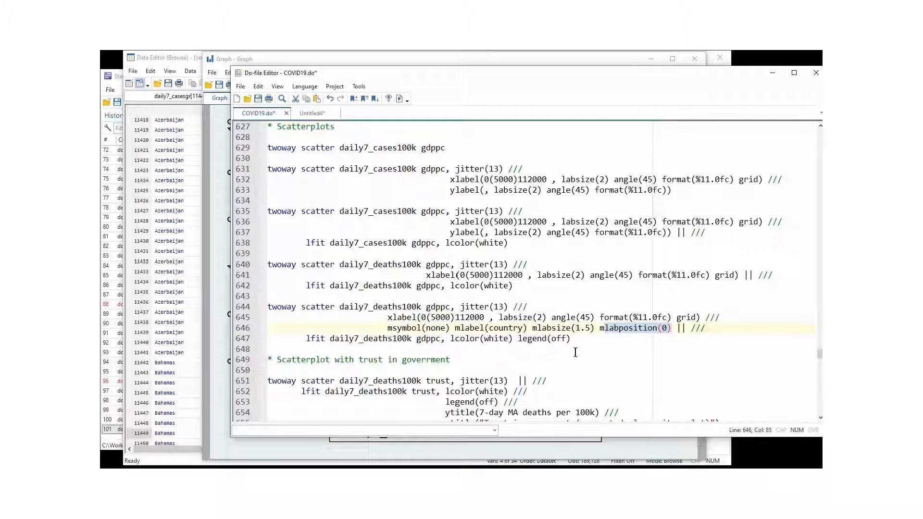
left_click_drag(573, 339, 260, 309)
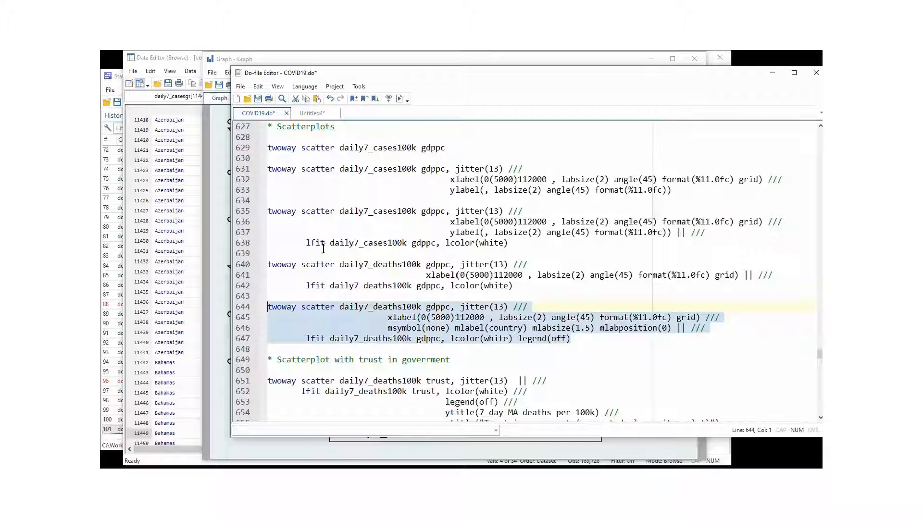
left_click(399, 99)
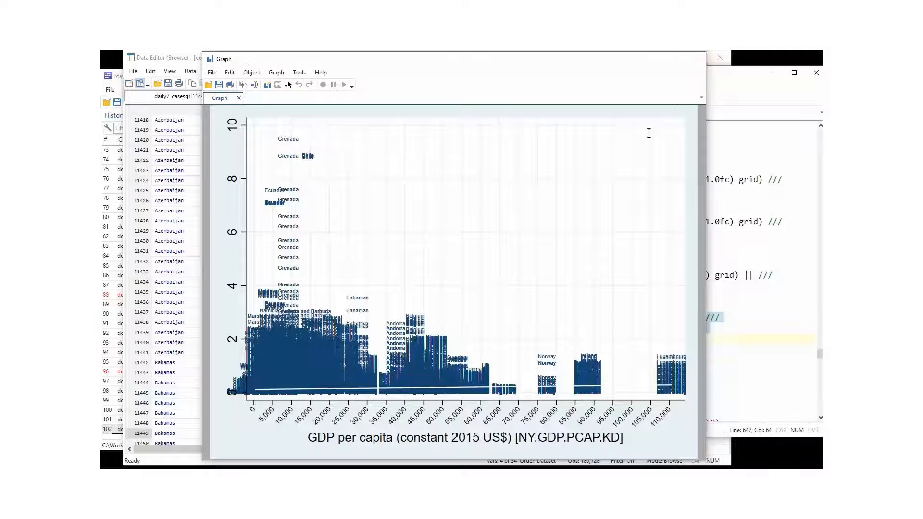
- Close the country-label graph and examine the variables daily7_deaths100k and trust in the scatterplot command on lines 651–655
left_click(701, 58)
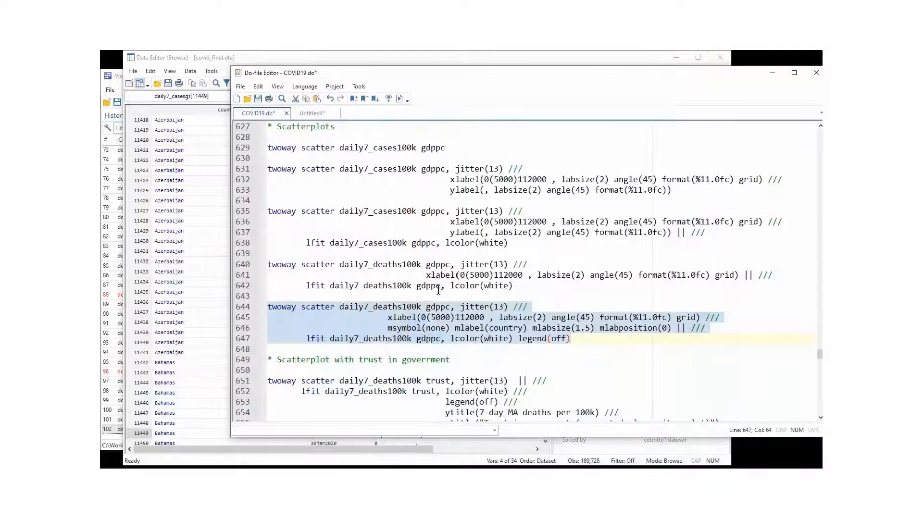
left_click(445, 345)
scroll(446, 347, "down", 2)
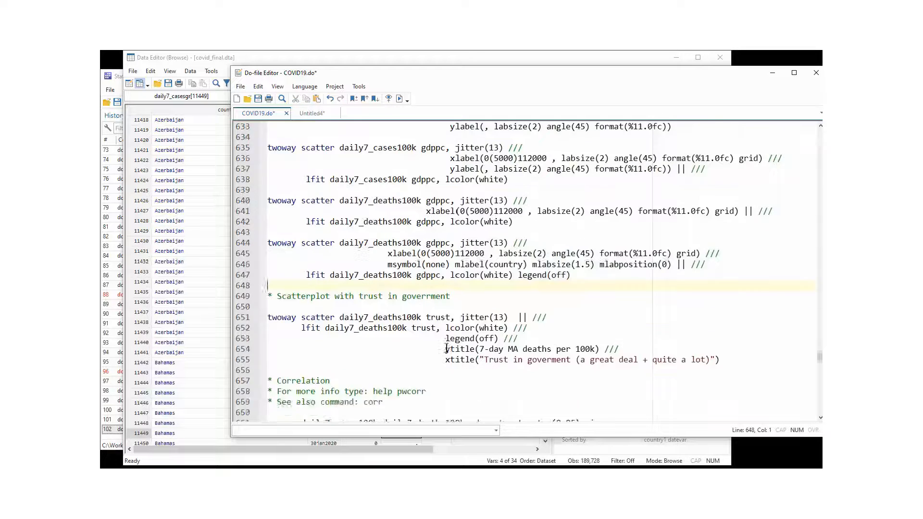
scroll(446, 348, "down", 3)
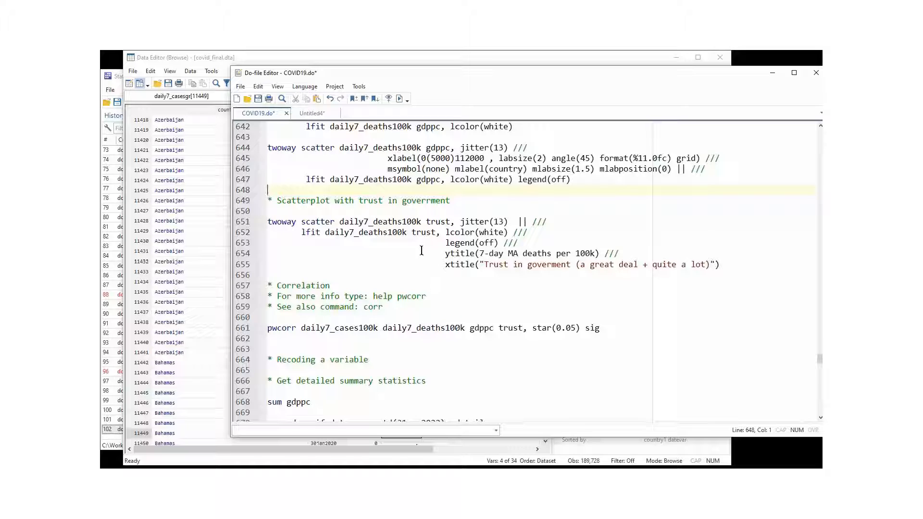
double_click(431, 221)
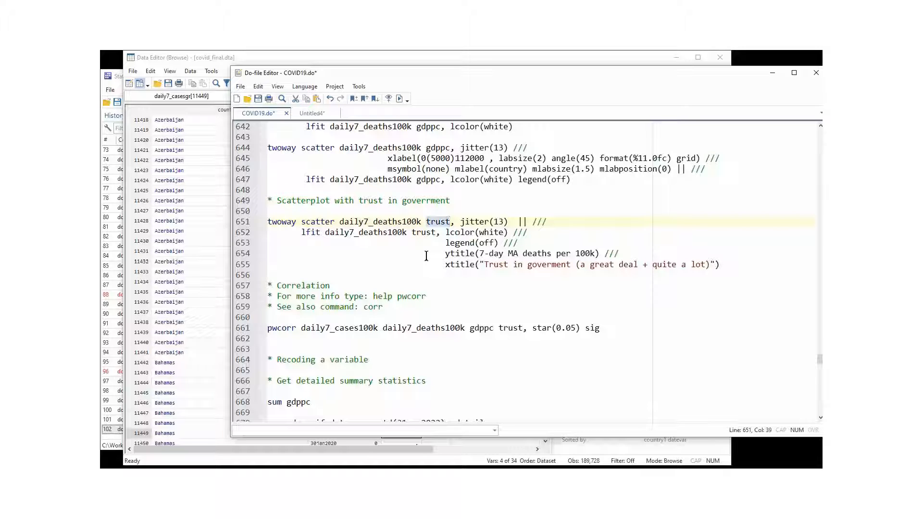
double_click(356, 222)
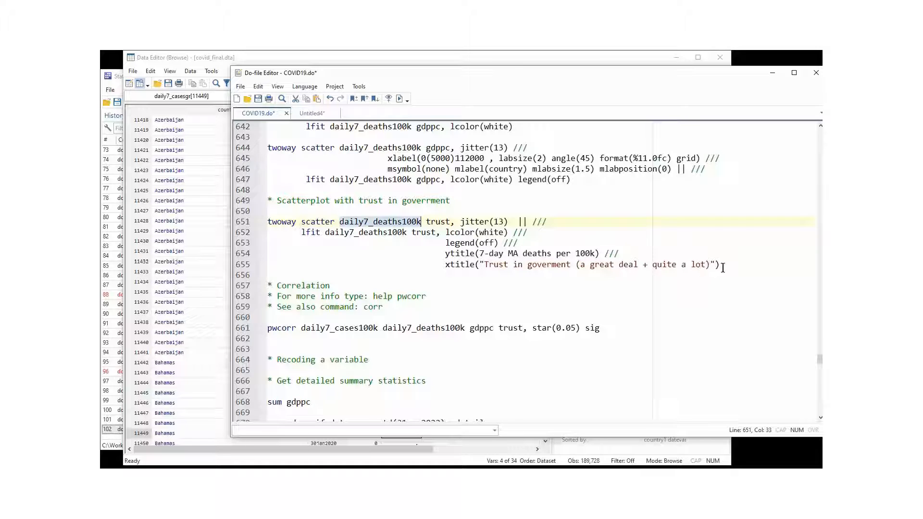
- Edit the comment on line 649 to read "Scatterplot with trust in goverment"
left_click_drag(723, 267, 253, 226)
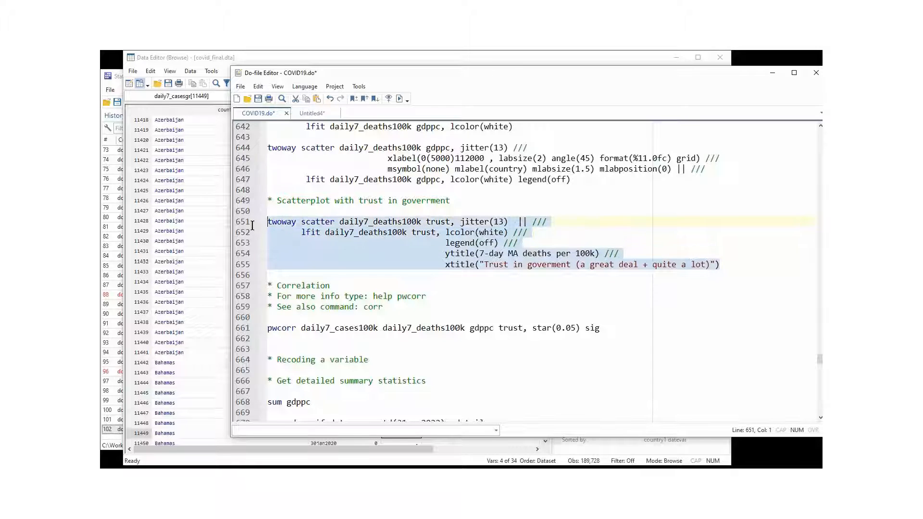
left_click(400, 99)
left_click(431, 201)
key("BackSpace")
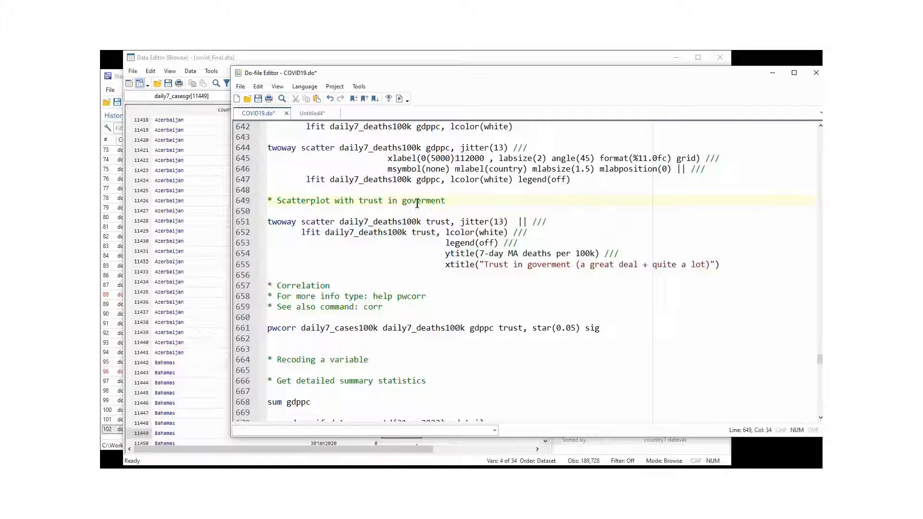
- Run the command on lines 651–655 to plot jittered daily7_deaths100k against trust with a white linear fit line, then return to the do-file
left_click_drag(268, 224, 729, 262)
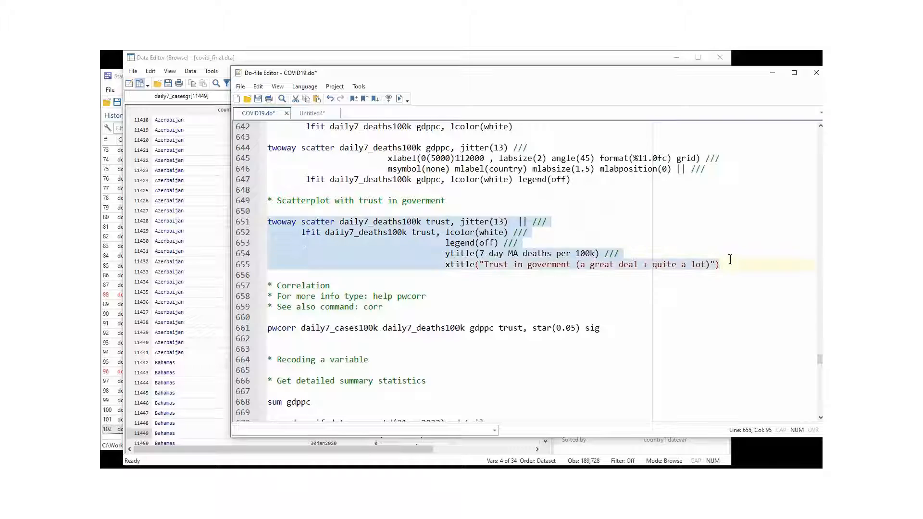
left_click(400, 100)
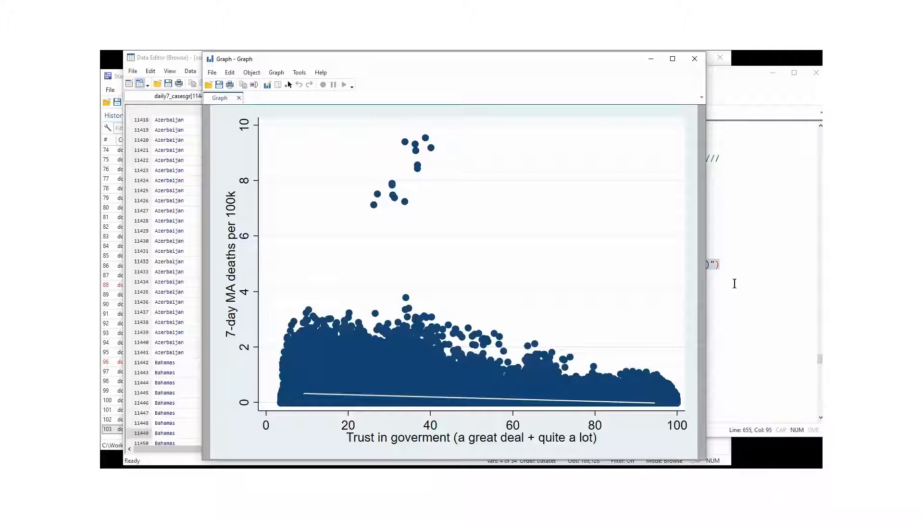
left_click(736, 95)
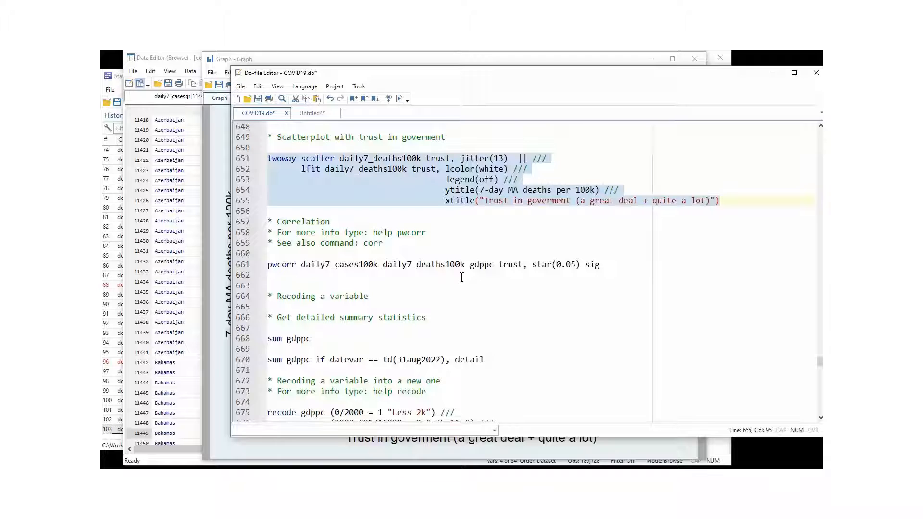
- Examine the pwcorr command on line 661, including its variable list and the star(0.05) and sig options
scroll(462, 278, "up", 3)
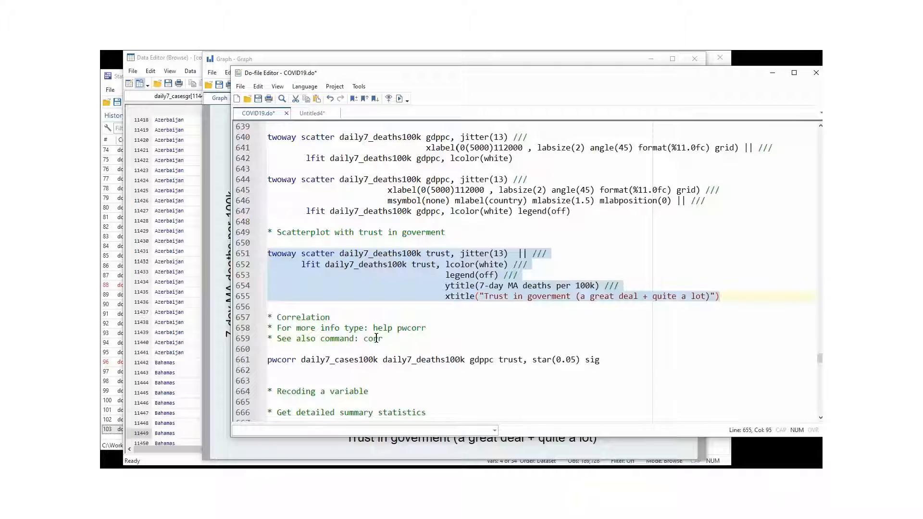
left_click(373, 339)
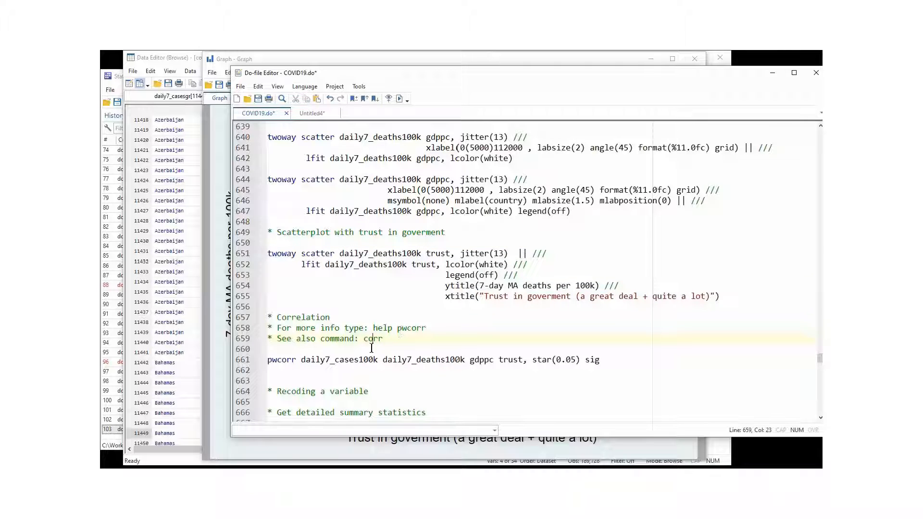
left_click_drag(533, 361, 601, 361)
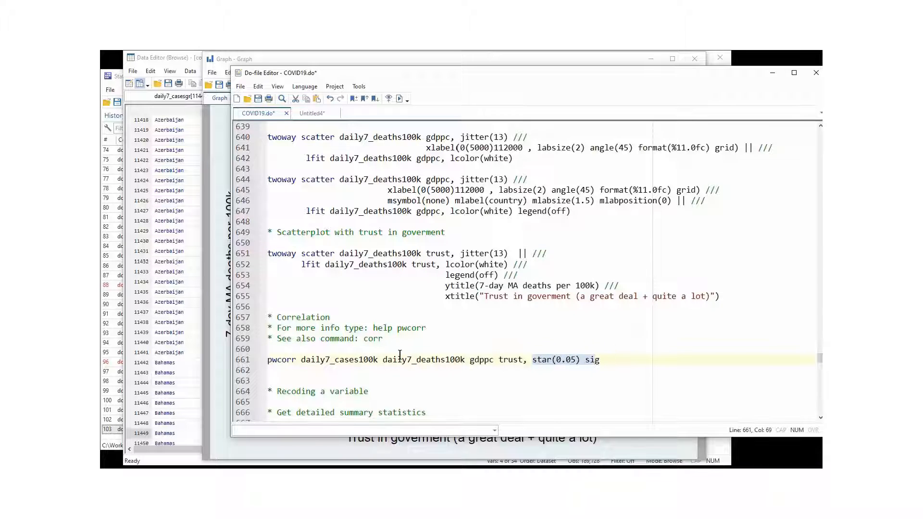
left_click(402, 359)
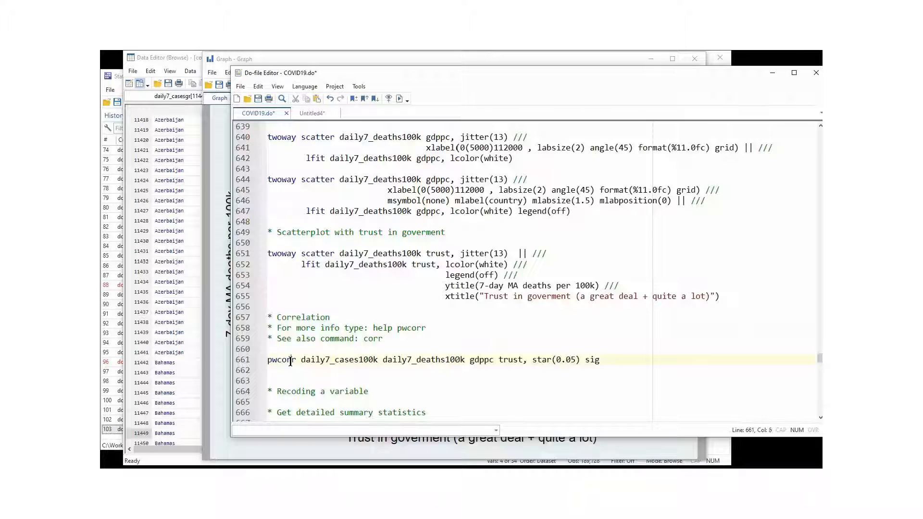
double_click(291, 360)
left_click_drag(299, 360, 524, 360)
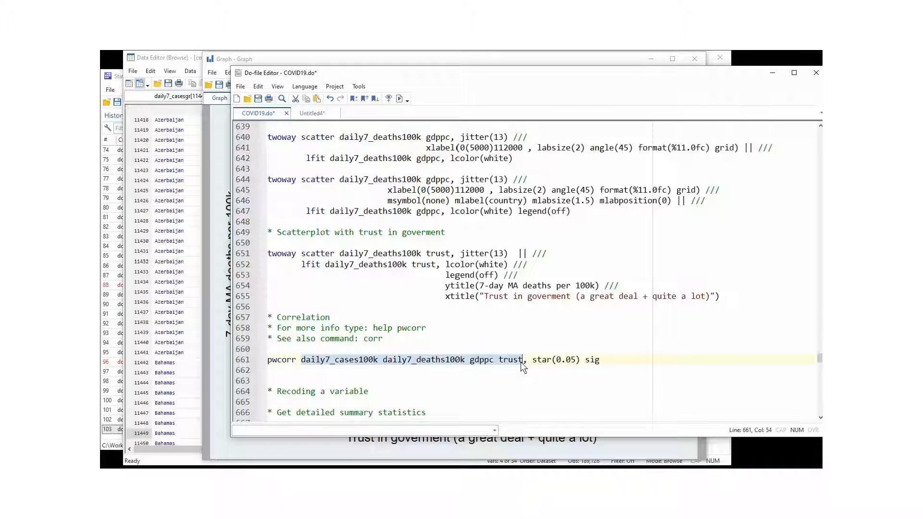
left_click(534, 369)
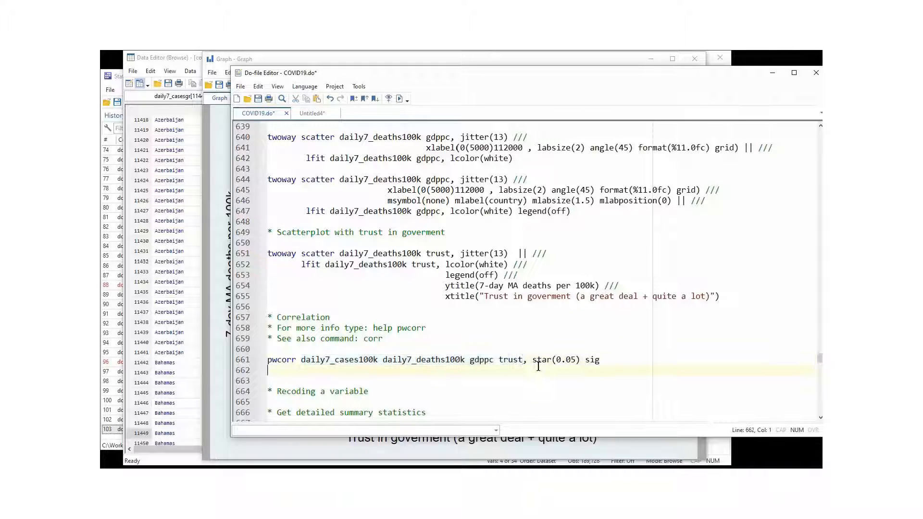
left_click(525, 361)
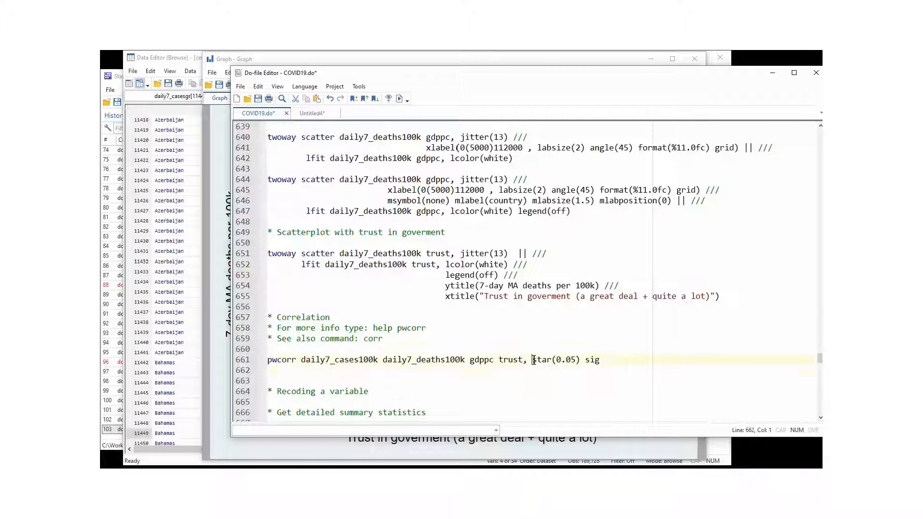
left_click_drag(532, 361, 581, 361)
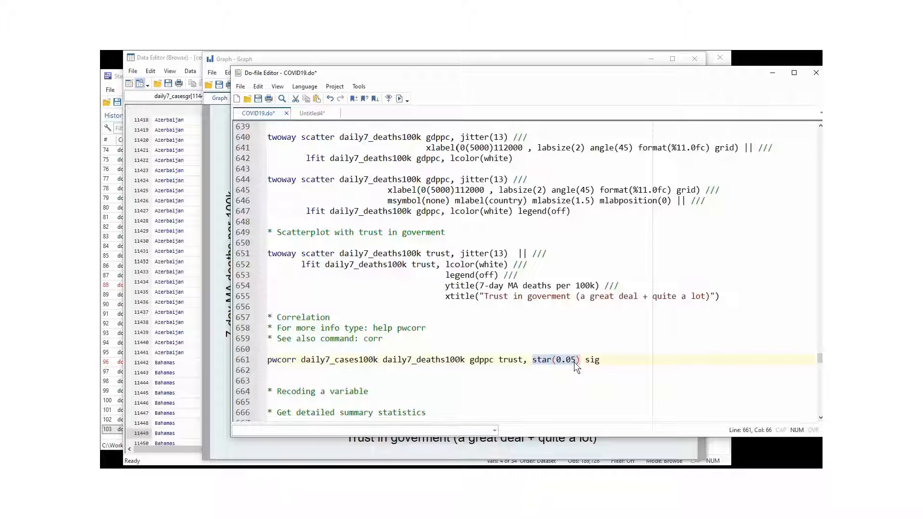
double_click(593, 360)
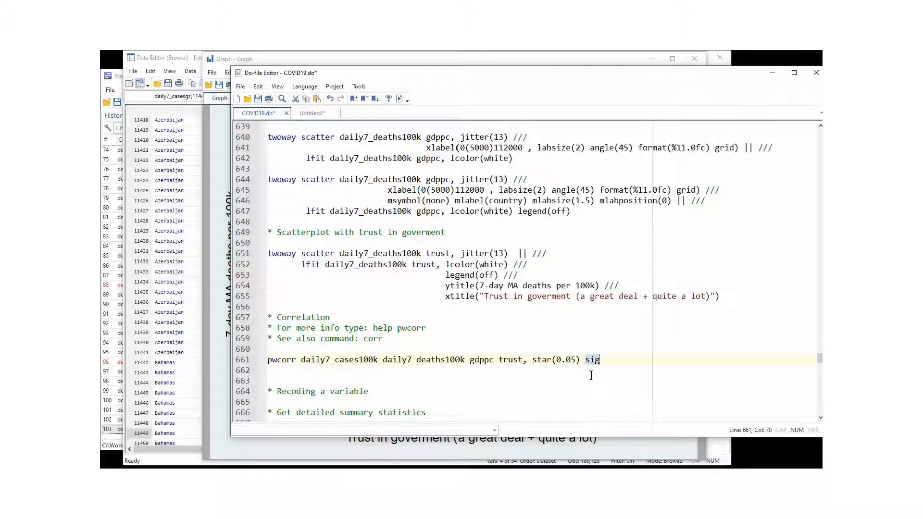
- Run the pwcorr command on line 661 for daily7_cases100k, daily7_deaths100k, gdppc and trust, and review the correlation matrix in the results
left_click(243, 362)
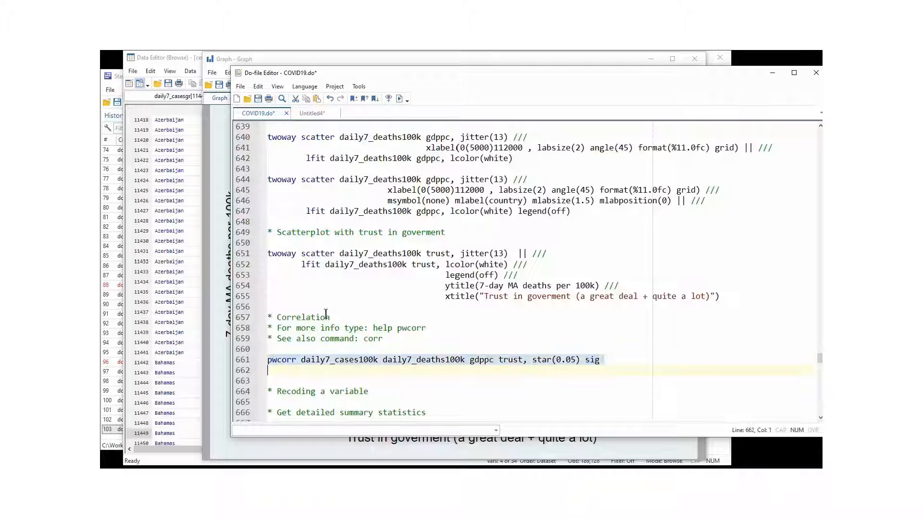
left_click(399, 98)
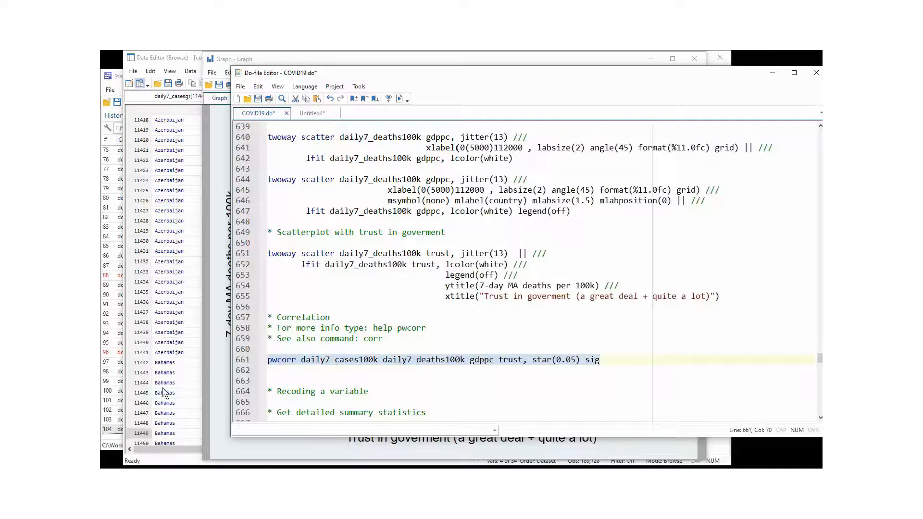
left_click(114, 442)
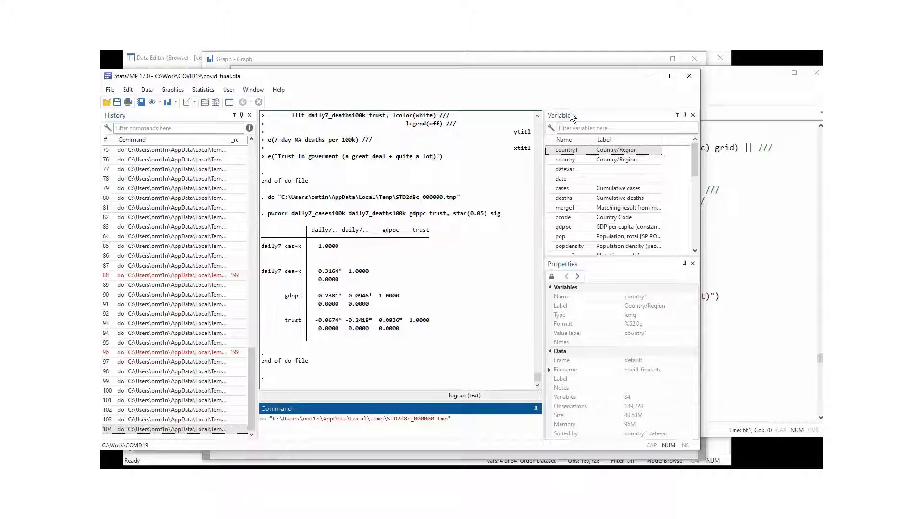
left_click(757, 96)
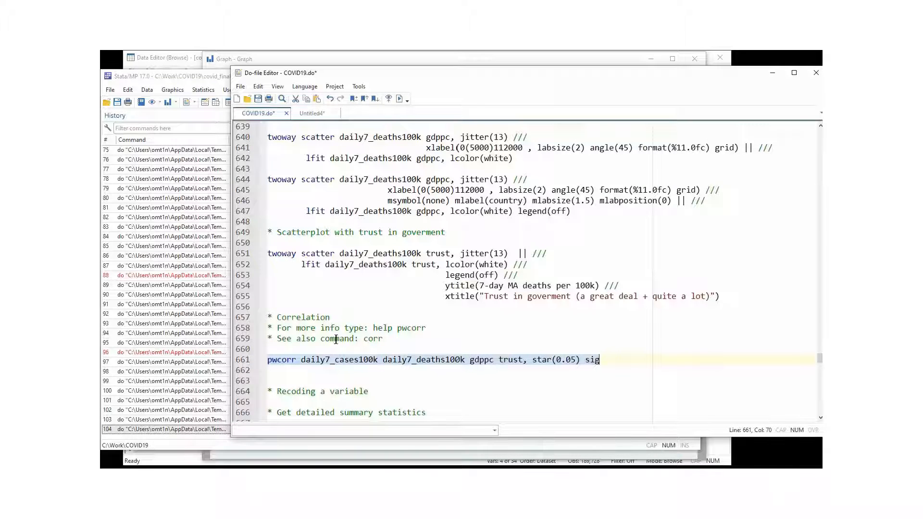